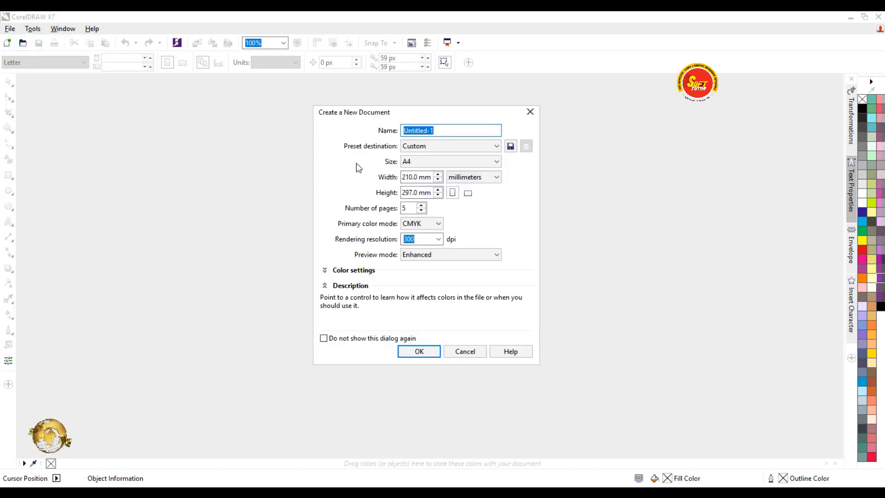
Name the new document "document" and set its number of pages to 3.
{"action": "left_click", "coordinate": [433, 111]}
{"action": "left_click_drag", "start_coordinate": [443, 127], "coordinate": [348, 131]}
{"action": "type", "text": "document"}
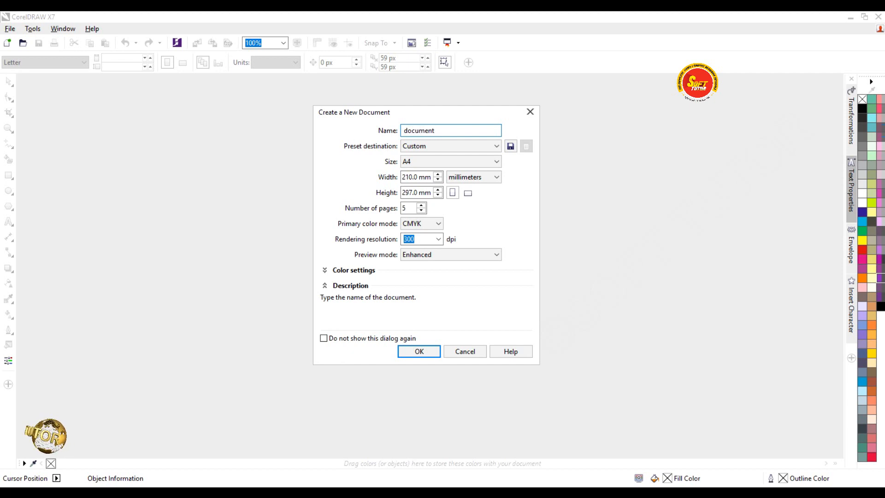
{"action": "double_click", "coordinate": [405, 207]}
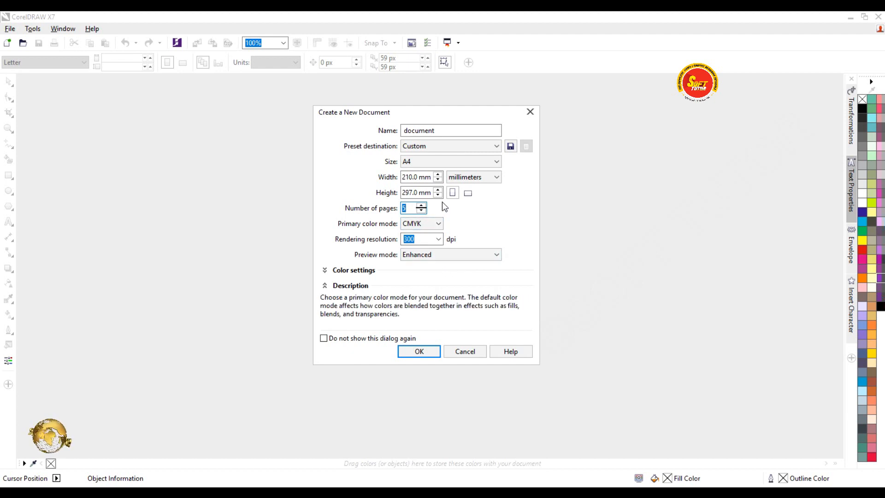
{"action": "double_click", "coordinate": [428, 237]}
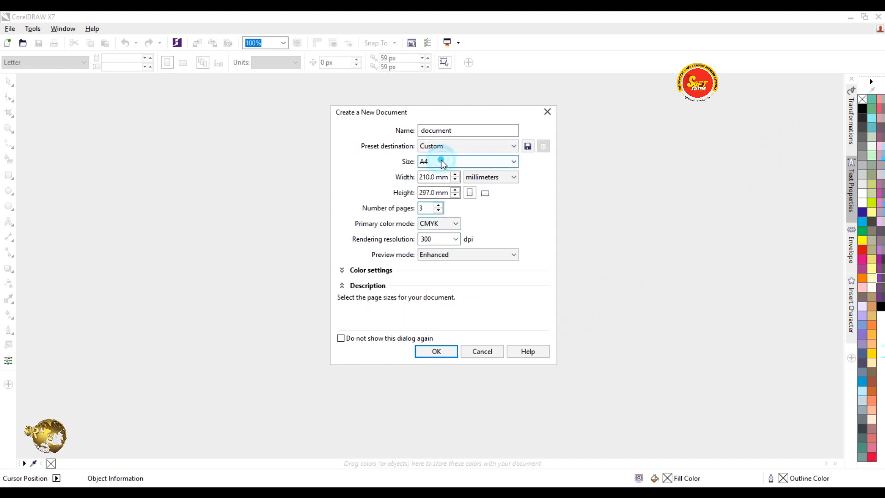
Keep the A4 page size and create the document.
{"action": "left_click", "coordinate": [441, 159]}
{"action": "left_click", "coordinate": [441, 160]}
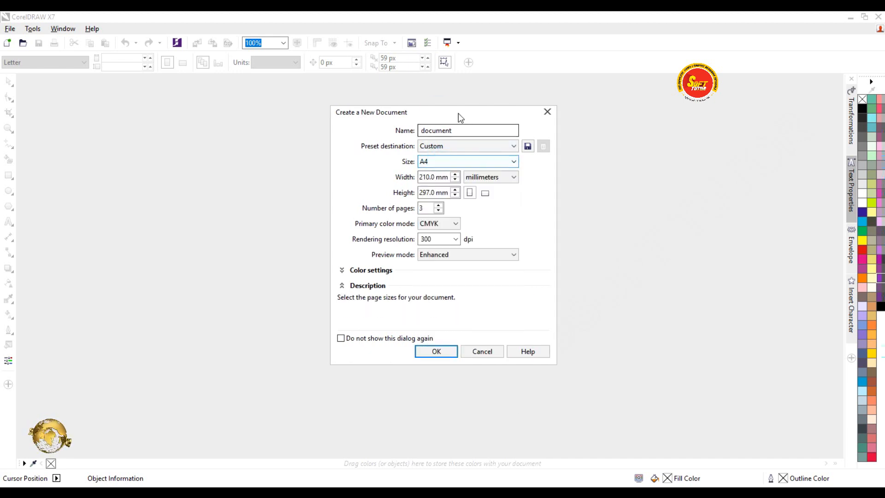
{"action": "left_click_drag", "start_coordinate": [458, 112], "coordinate": [449, 109]}
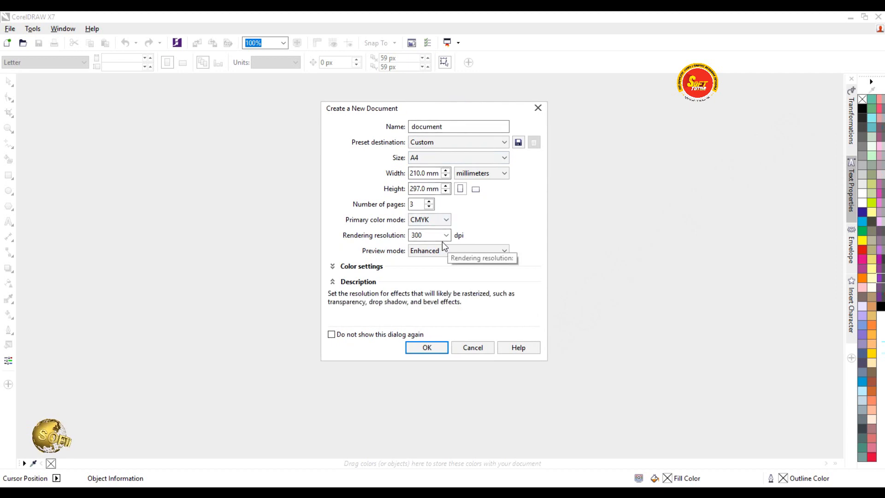
{"action": "left_click", "coordinate": [455, 159]}
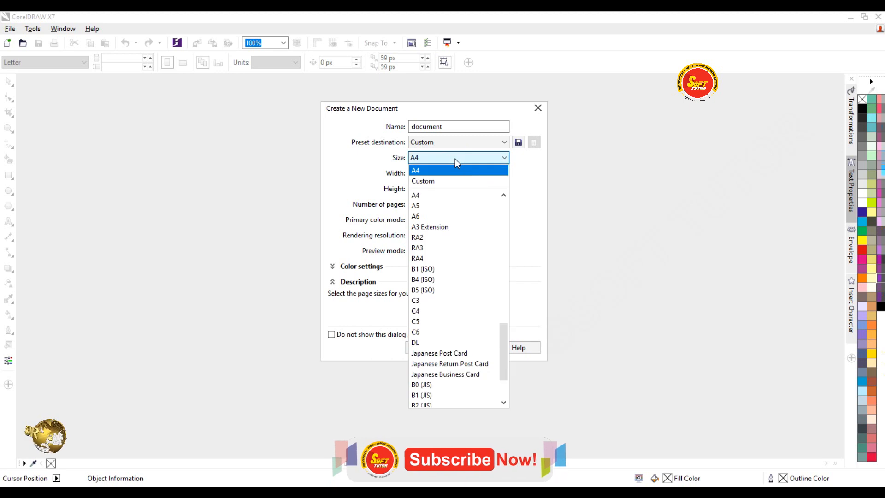
{"action": "left_click", "coordinate": [455, 158]}
{"action": "left_click_drag", "start_coordinate": [441, 111], "coordinate": [423, 109]}
{"action": "left_click", "coordinate": [408, 345]}
Look through pages 2 and 3 of the new document and return to page 1.
{"action": "left_click", "coordinate": [157, 454]}
{"action": "left_click", "coordinate": [188, 453]}
{"action": "left_click", "coordinate": [156, 453]}
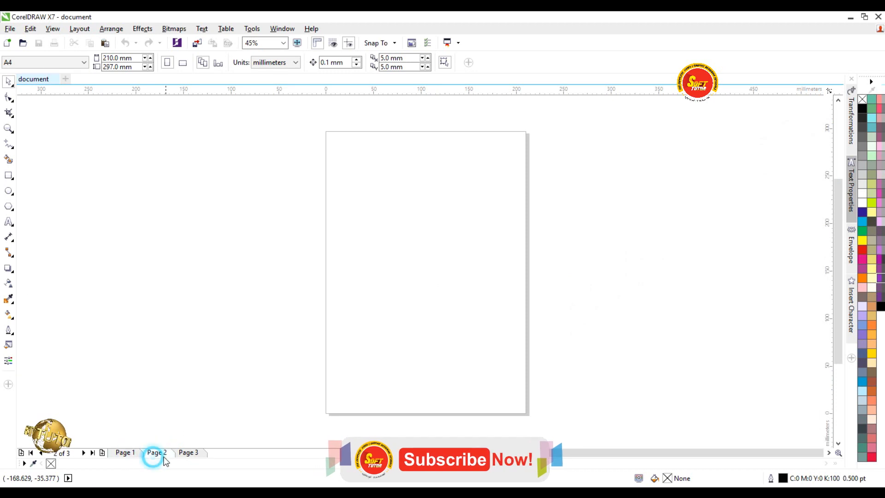
{"action": "left_click", "coordinate": [124, 452]}
{"action": "left_click", "coordinate": [189, 405]}
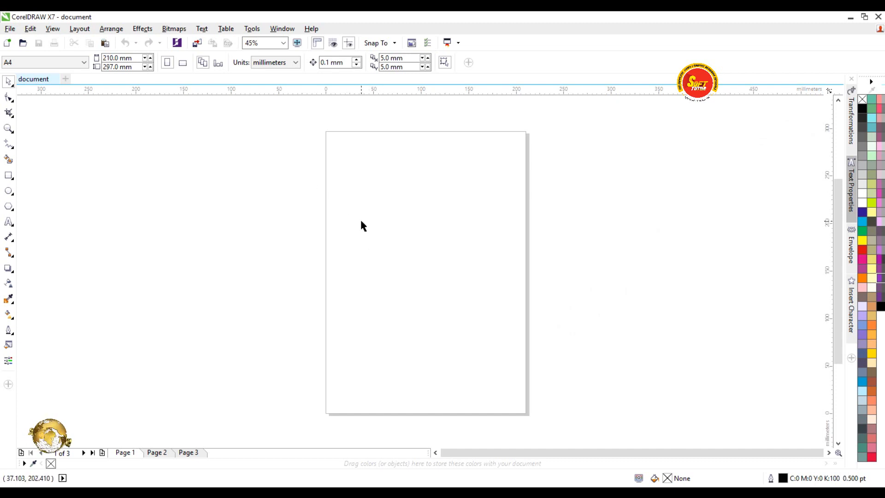
Import the three photos from the Desktop folder together.
{"action": "left_click", "coordinate": [9, 29]}
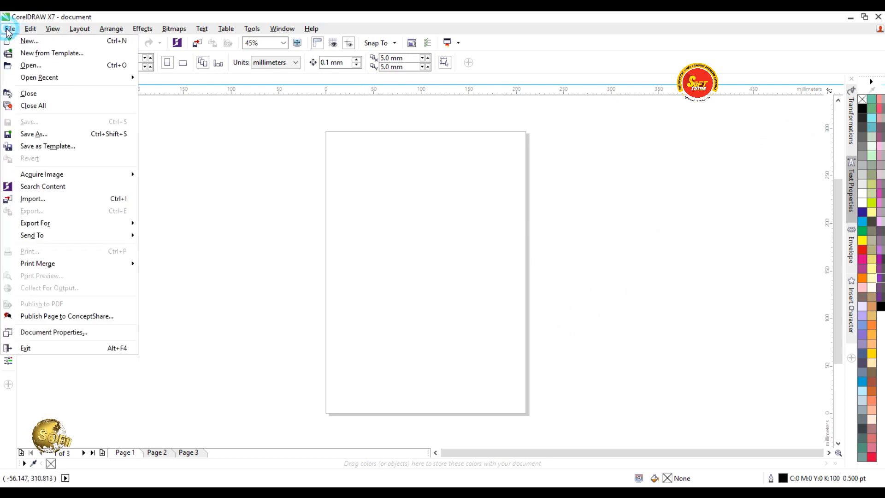
{"action": "left_click", "coordinate": [34, 198]}
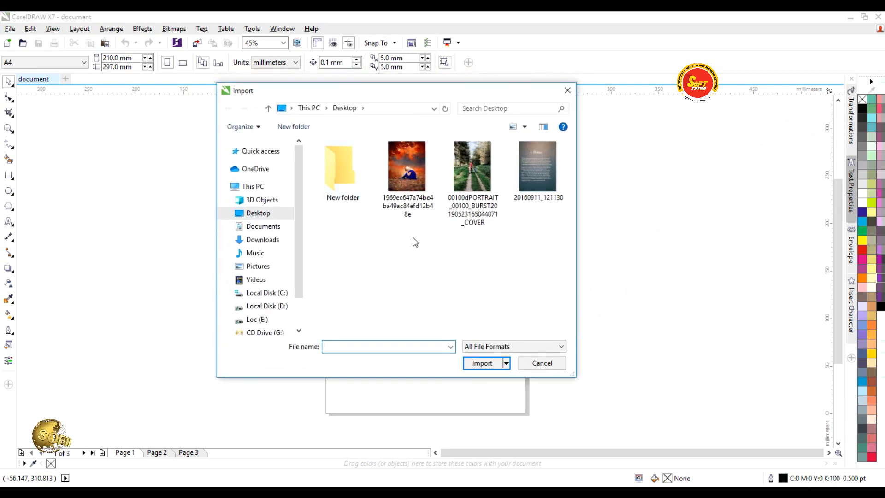
{"action": "left_click_drag", "start_coordinate": [401, 226], "coordinate": [549, 158]}
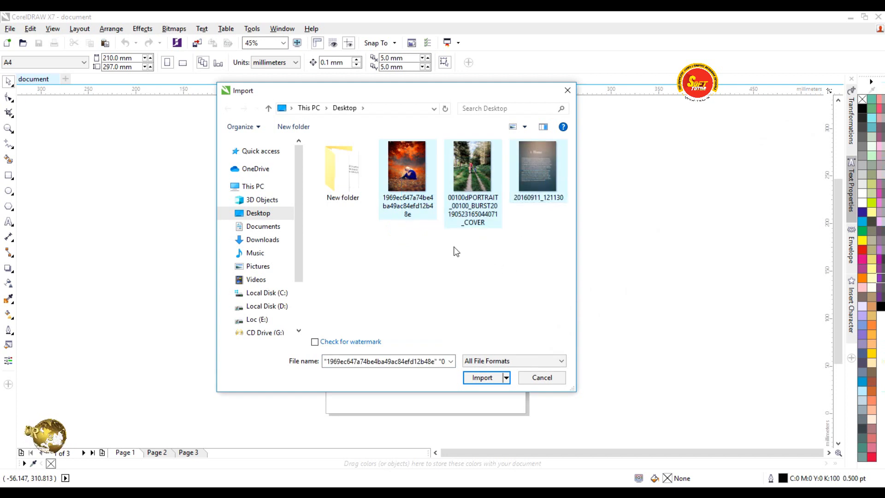
{"action": "left_click_drag", "start_coordinate": [397, 239], "coordinate": [545, 170]}
{"action": "left_click", "coordinate": [480, 378]}
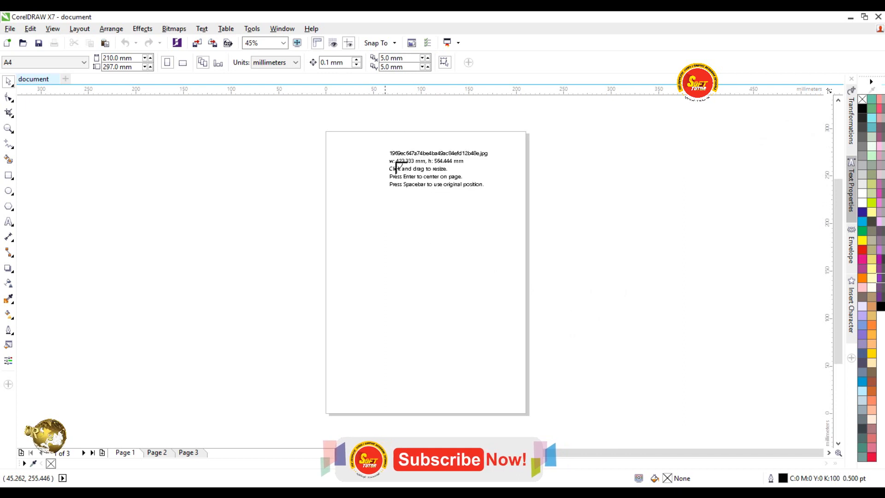
Place the autumn photo over page 1 and the forest path and book-page photos beside the page.
{"action": "left_click", "coordinate": [152, 158]}
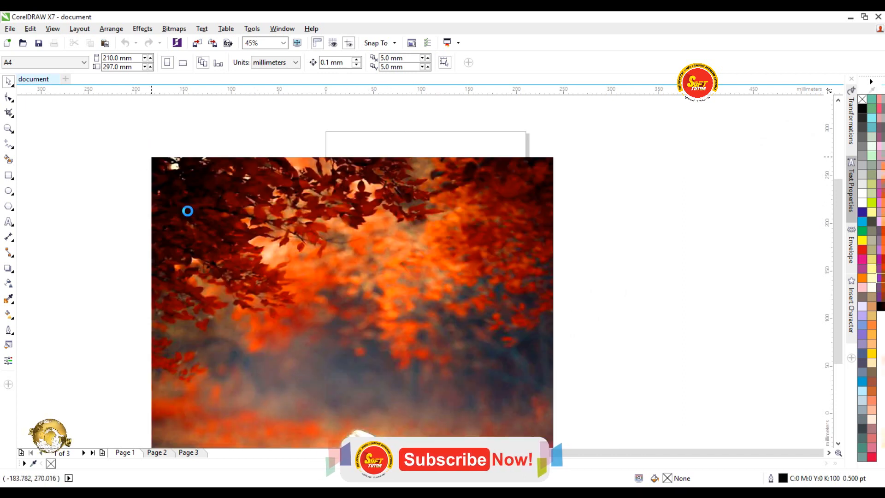
{"action": "left_click", "coordinate": [575, 155]}
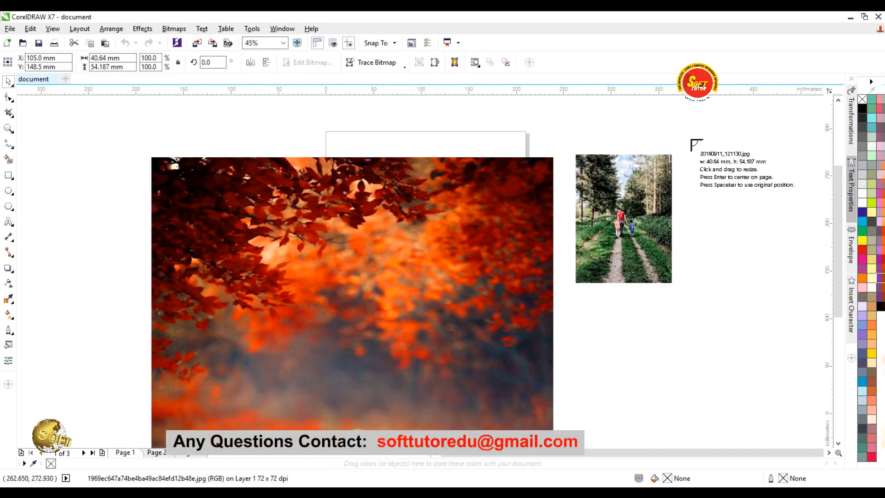
{"action": "left_click", "coordinate": [692, 147]}
Shrink the autumn photo to about 194 × 258 mm and position it inside page 1.
{"action": "scroll", "coordinate": [423, 157], "scroll_direction": "down", "scroll_amount": 1}
{"action": "left_click", "coordinate": [436, 117]}
{"action": "left_click", "coordinate": [409, 208]}
{"action": "left_click_drag", "start_coordinate": [500, 152], "coordinate": [385, 302]}
{"action": "left_click_drag", "start_coordinate": [340, 341], "coordinate": [441, 185]}
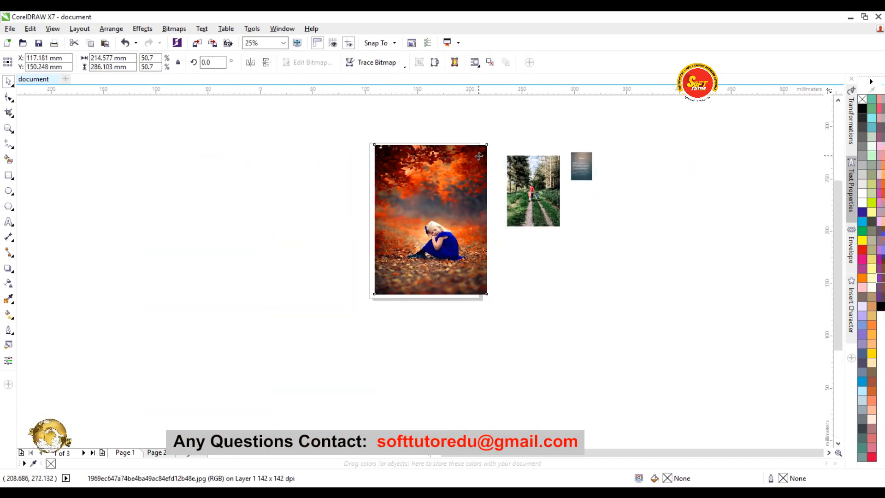
{"action": "scroll", "coordinate": [477, 138], "scroll_direction": "up", "scroll_amount": 1}
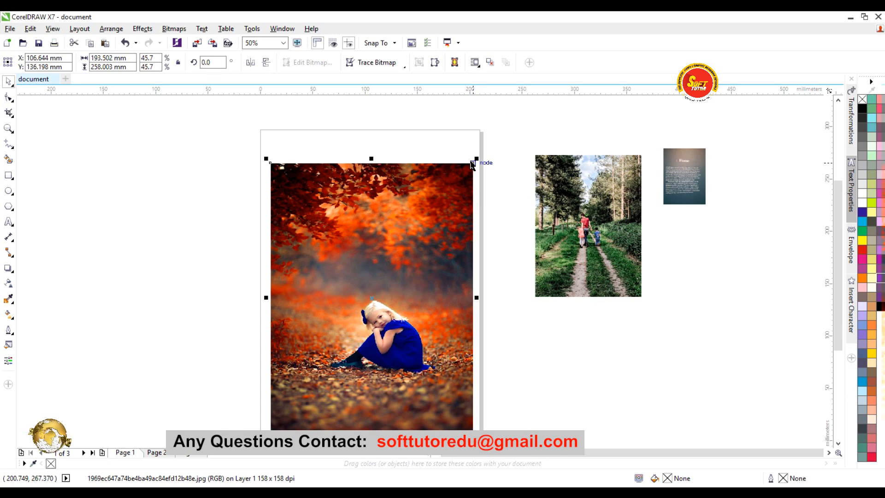
{"action": "left_click_drag", "start_coordinate": [472, 165], "coordinate": [479, 158]}
{"action": "left_click", "coordinate": [529, 140]}
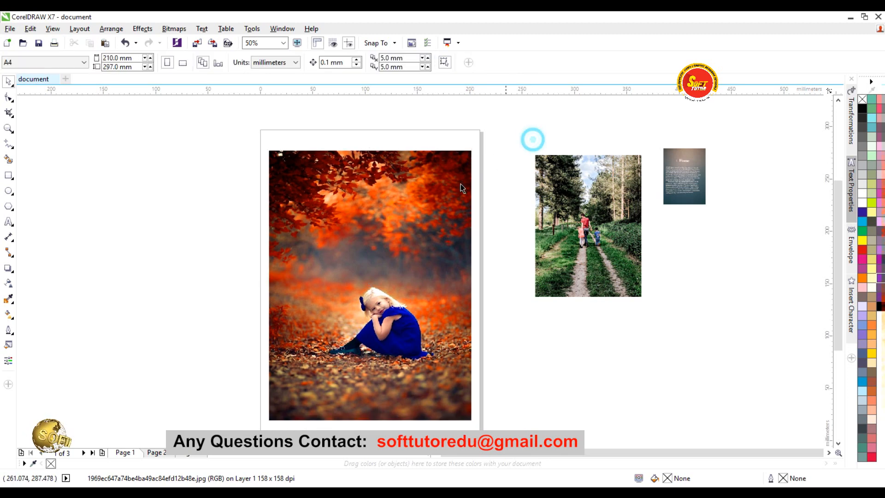
Move the forest path photo onto page 2, enlarge it to about 181 × 241 mm and centre it on the page.
{"action": "left_click", "coordinate": [155, 452]}
{"action": "left_click_drag", "start_coordinate": [599, 194], "coordinate": [359, 291]}
{"action": "left_click_drag", "start_coordinate": [406, 248], "coordinate": [488, 137]}
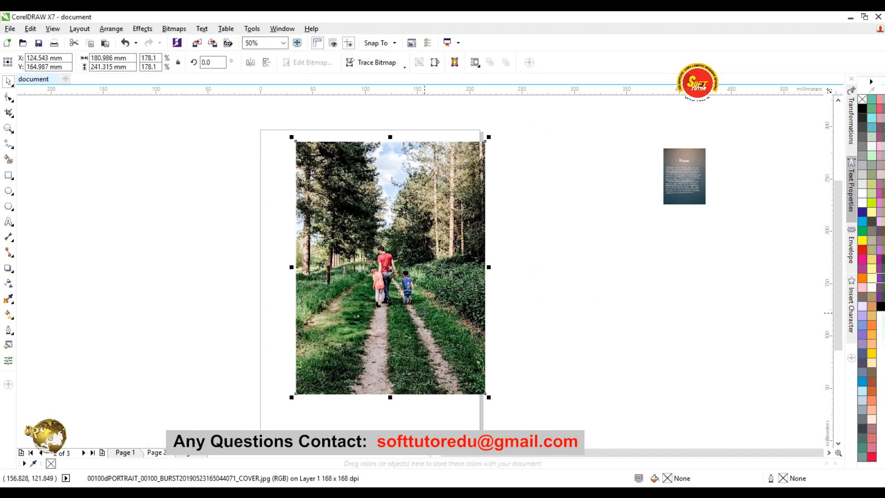
{"action": "left_click_drag", "start_coordinate": [581, 312], "coordinate": [551, 292]}
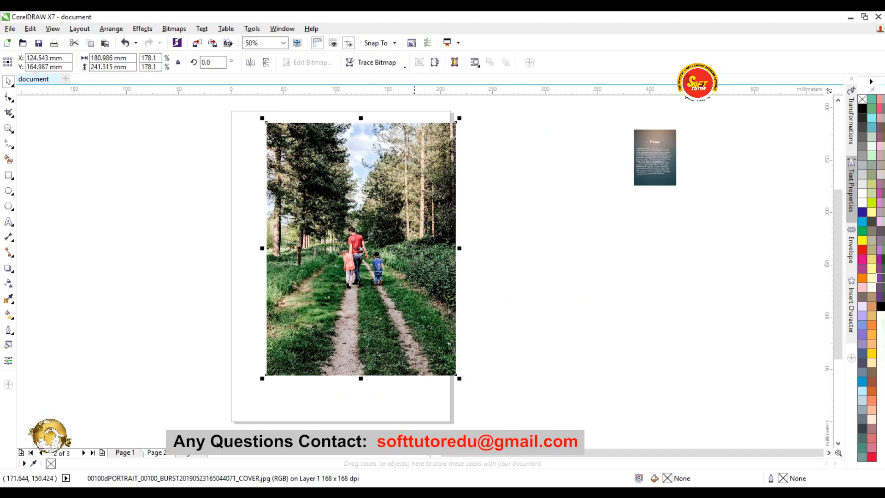
{"action": "key", "text": "p"}
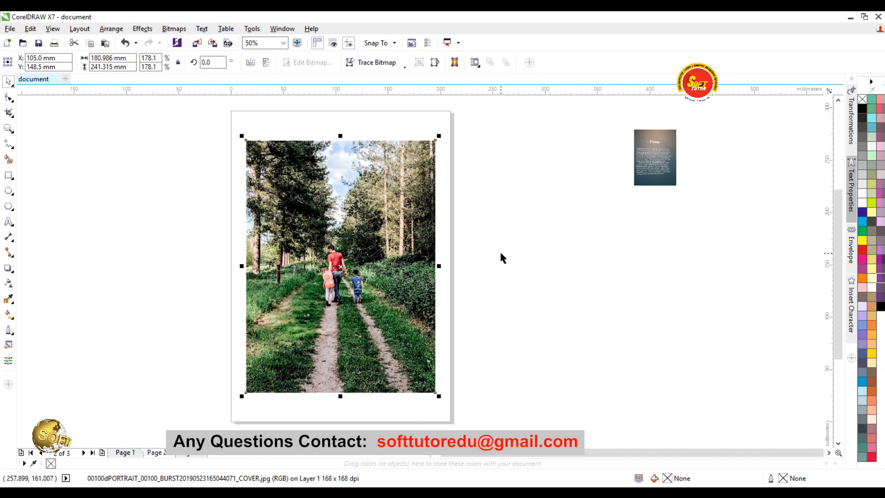
Enlarge the forest path photo about its centre to about 196 × 261 mm.
{"action": "left_click_drag", "start_coordinate": [438, 134], "coordinate": [446, 125]}
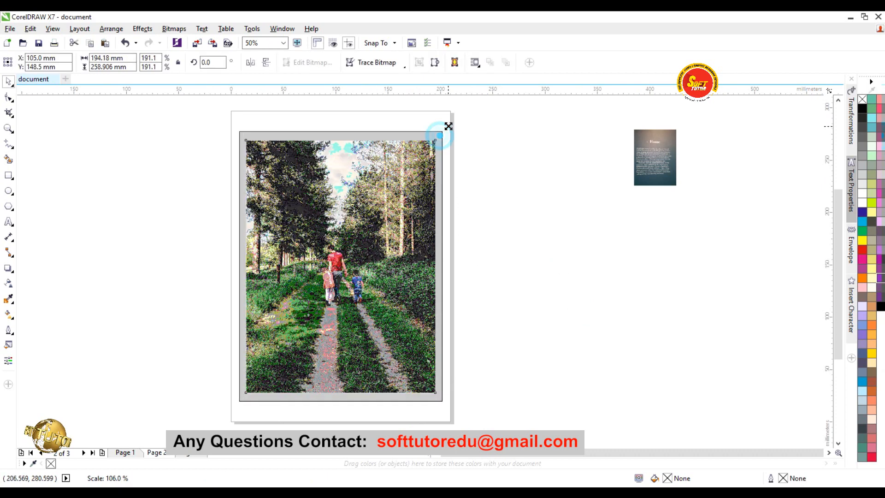
{"action": "left_click", "coordinate": [513, 170]}
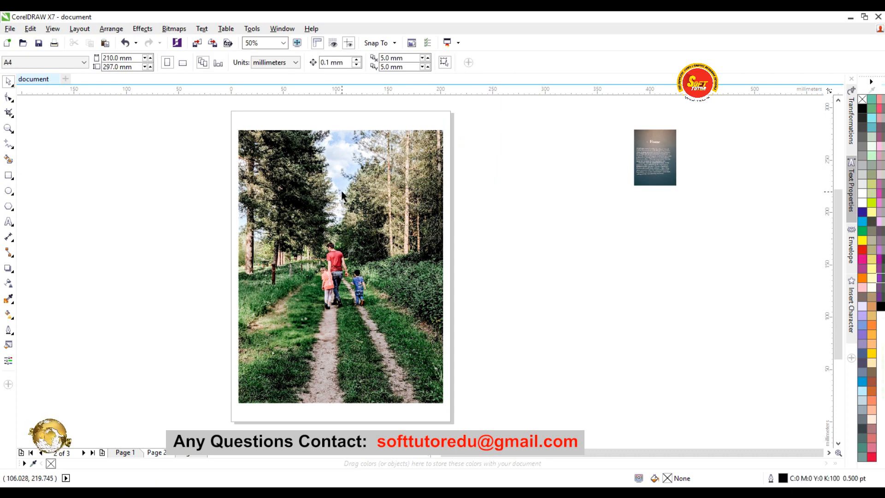
{"action": "left_click", "coordinate": [342, 196]}
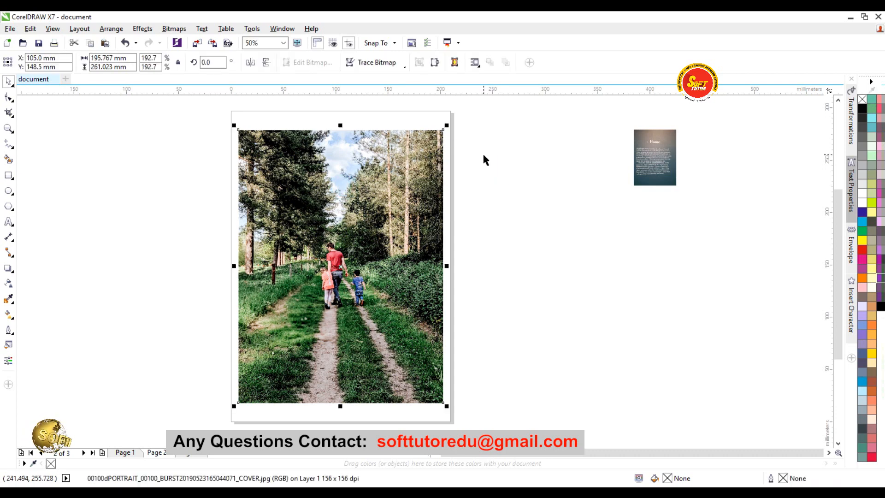
Centre the book-page photo on page 3 and enlarge it about its centre to about 196 × 261 mm.
{"action": "left_click", "coordinate": [196, 456]}
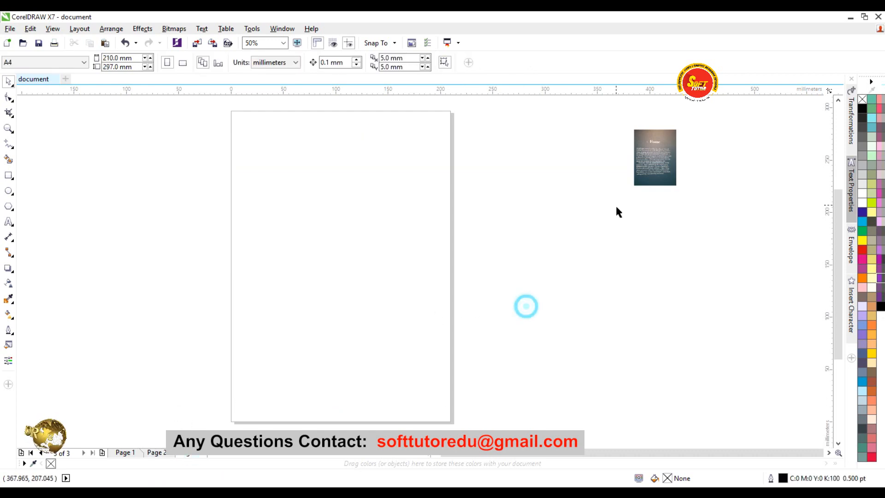
{"action": "left_click", "coordinate": [673, 156]}
{"action": "key", "text": "p"}
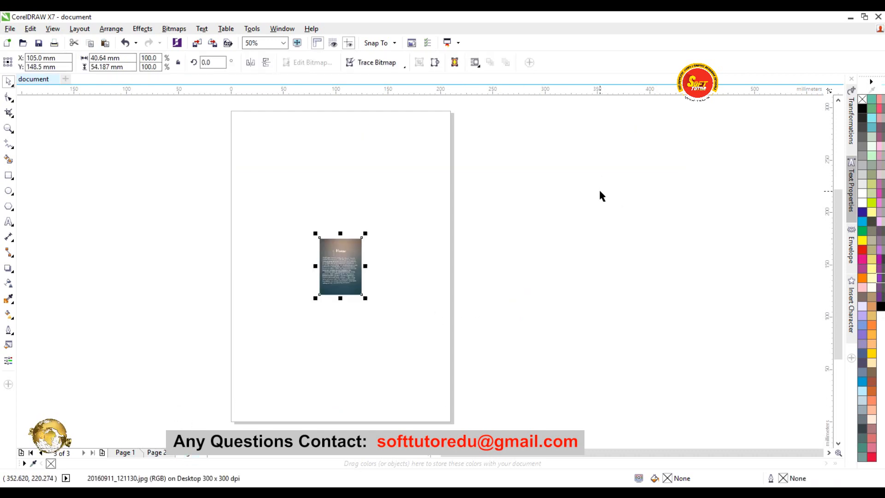
{"action": "left_click", "coordinate": [560, 209]}
{"action": "left_click", "coordinate": [342, 263]}
{"action": "left_click", "coordinate": [363, 233]}
{"action": "left_click", "coordinate": [353, 242]}
{"action": "left_click_drag", "start_coordinate": [365, 233], "coordinate": [447, 119]}
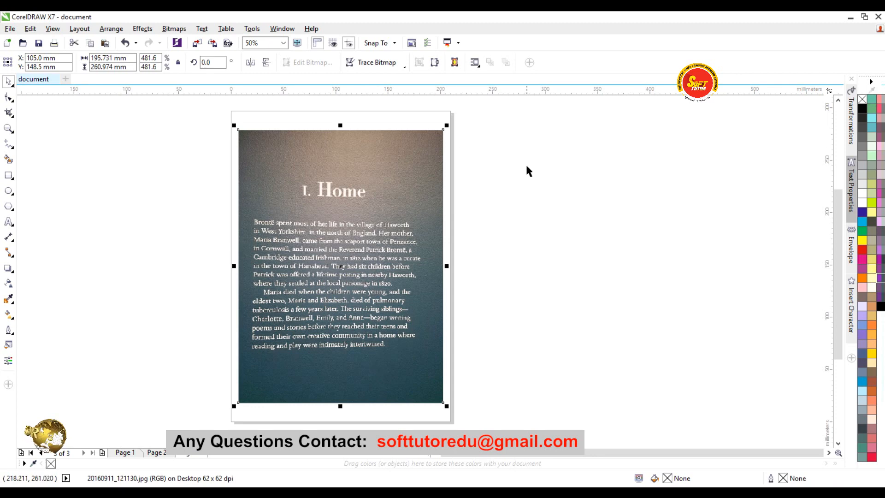
Check the placement of the book-page photo on page 3.
{"action": "left_click", "coordinate": [512, 164]}
{"action": "scroll", "coordinate": [509, 164], "scroll_direction": "down", "scroll_amount": 1}
{"action": "scroll", "coordinate": [500, 140], "scroll_direction": "up", "scroll_amount": 1}
{"action": "left_click", "coordinate": [406, 176]}
{"action": "left_click", "coordinate": [529, 178]}
{"action": "scroll", "coordinate": [356, 161], "scroll_direction": "down", "scroll_amount": 1}
{"action": "left_click", "coordinate": [483, 169]}
{"action": "scroll", "coordinate": [367, 183], "scroll_direction": "up", "scroll_amount": 1}
{"action": "key", "text": "h"}
{"action": "left_click_drag", "start_coordinate": [247, 191], "coordinate": [269, 211]}
{"action": "key", "text": "space"}
{"action": "left_click", "coordinate": [513, 206]}
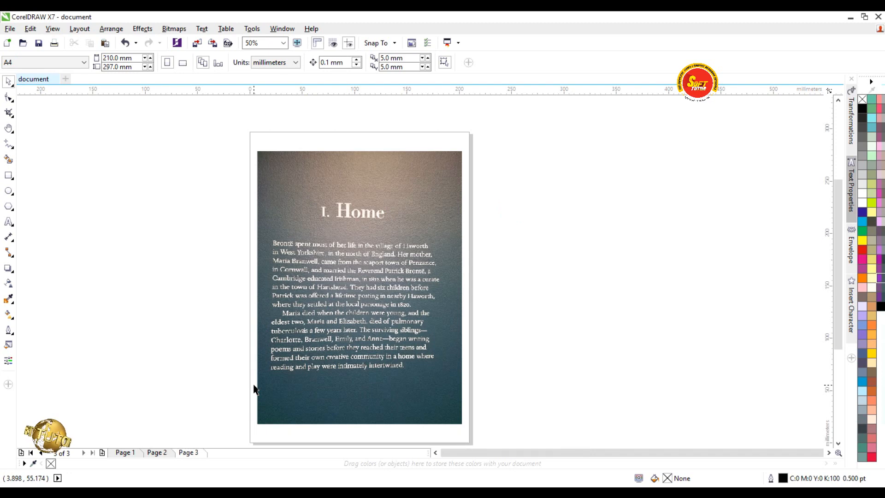
Start publishing the document to PDF on the Desktop, keeping the file name "document" and the PDF file type.
{"action": "left_click", "coordinate": [10, 29]}
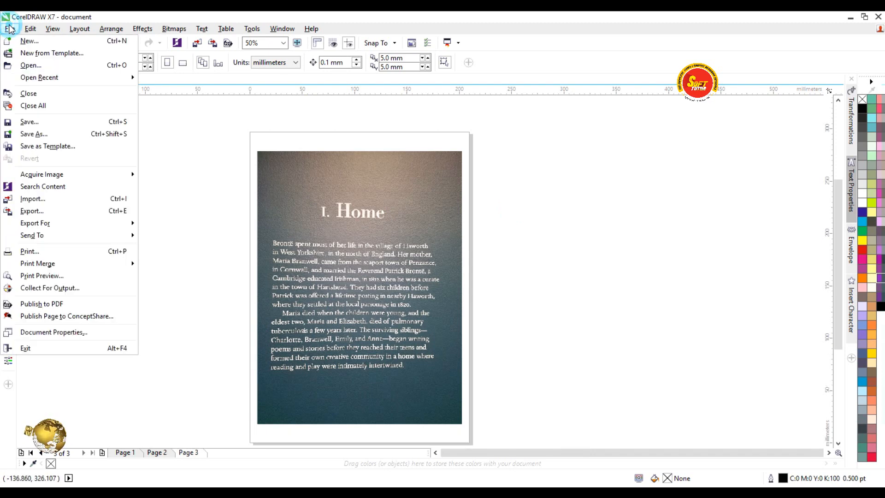
{"action": "left_click", "coordinate": [34, 305]}
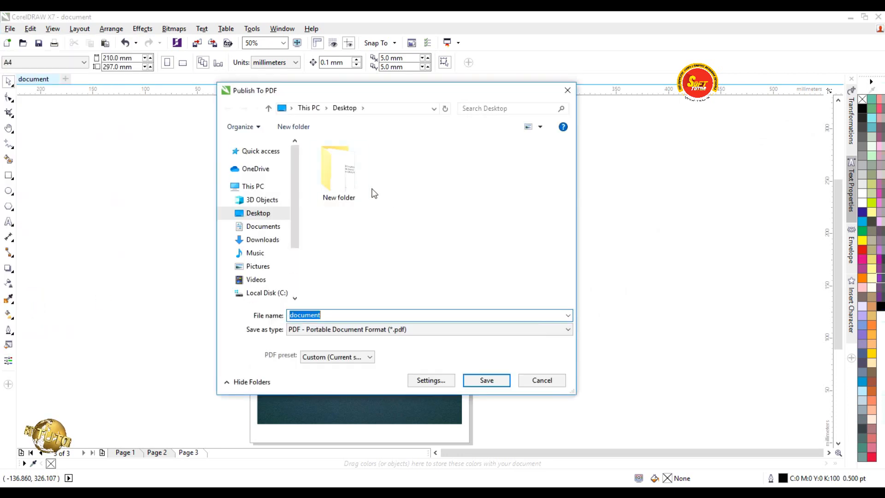
{"action": "left_click_drag", "start_coordinate": [373, 90], "coordinate": [379, 73]}
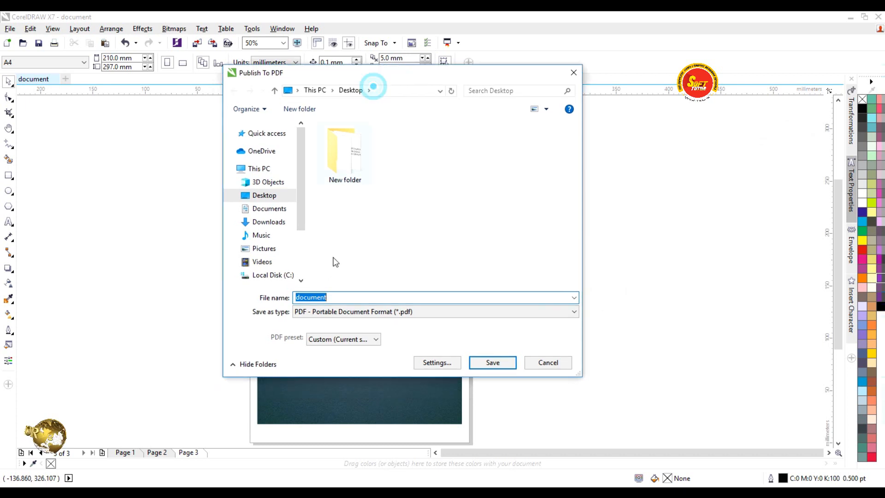
{"action": "left_click", "coordinate": [347, 297]}
{"action": "double_click", "coordinate": [365, 296]}
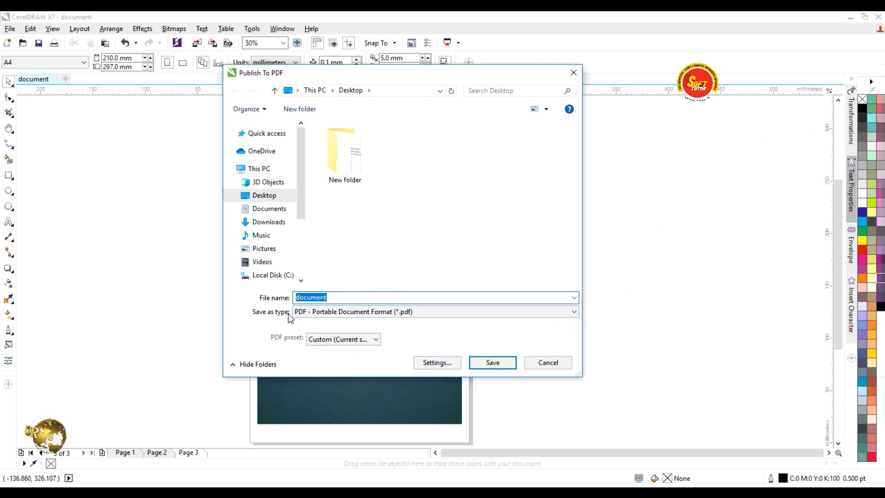
{"action": "left_click", "coordinate": [325, 313]}
{"action": "left_click", "coordinate": [326, 318]}
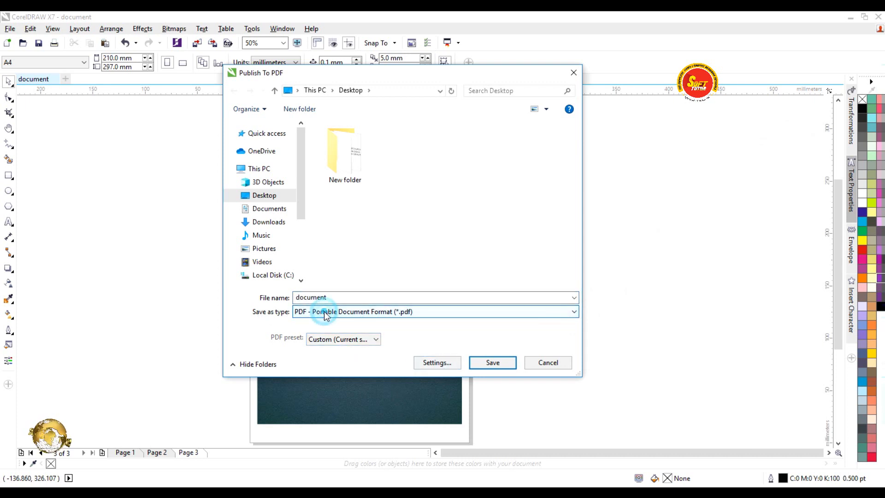
{"action": "left_click_drag", "start_coordinate": [332, 73], "coordinate": [330, 63]}
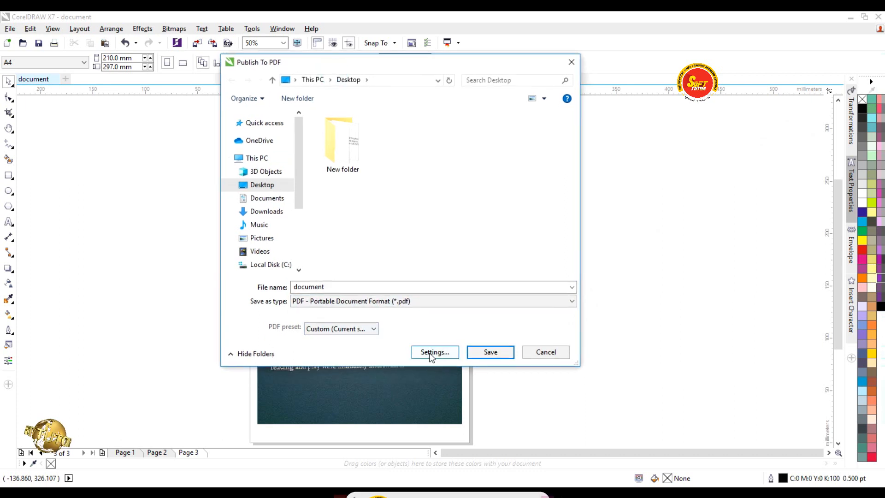
Open the PDF export settings, try the Current Page and Pages ranges, and set the export range to Current document.
{"action": "left_click", "coordinate": [433, 352]}
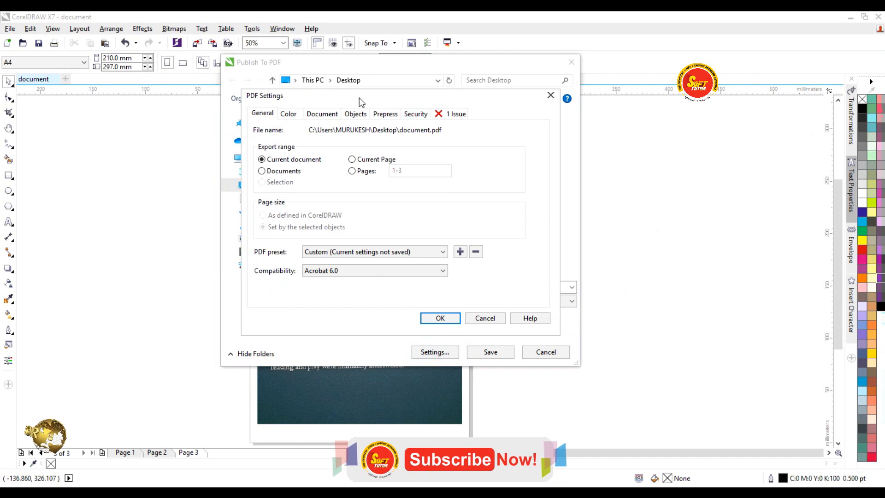
{"action": "left_click_drag", "start_coordinate": [361, 99], "coordinate": [399, 97]}
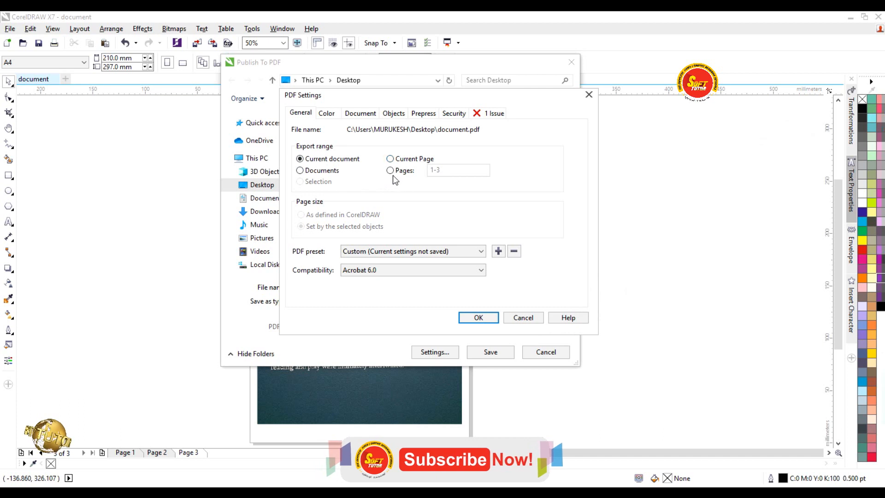
{"action": "left_click_drag", "start_coordinate": [393, 94], "coordinate": [464, 106]}
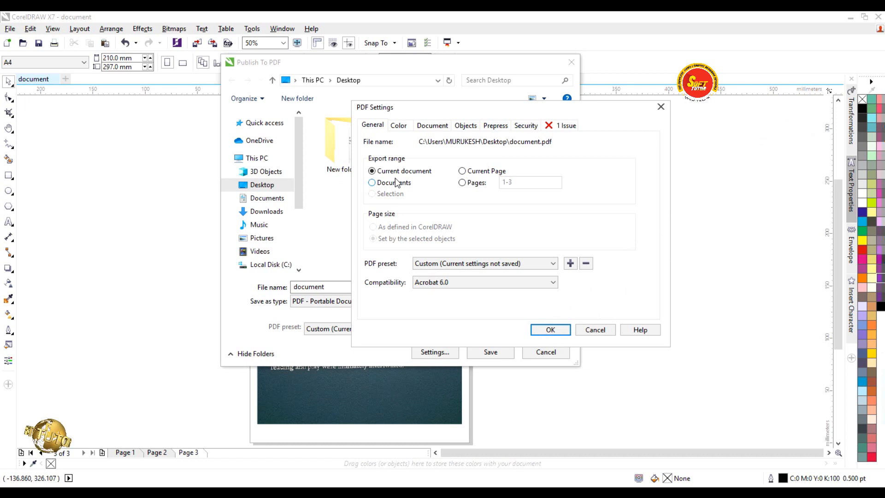
{"action": "left_click", "coordinate": [462, 170]}
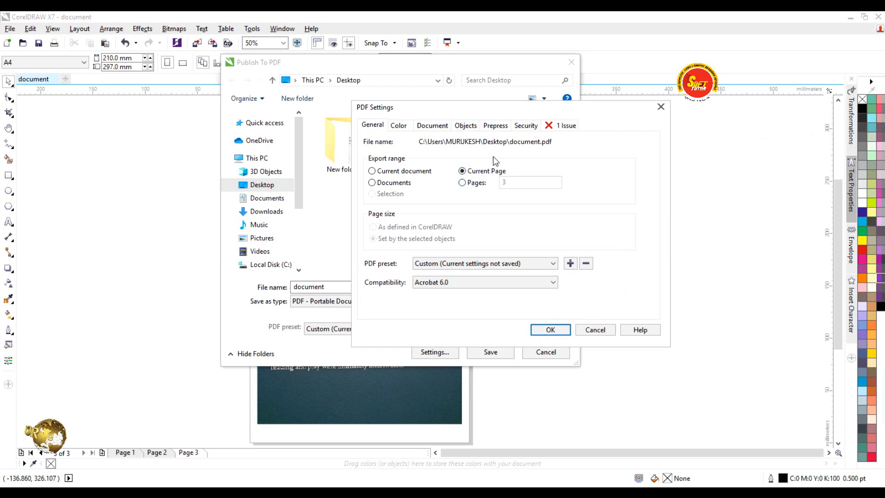
{"action": "left_click_drag", "start_coordinate": [497, 114], "coordinate": [474, 98]}
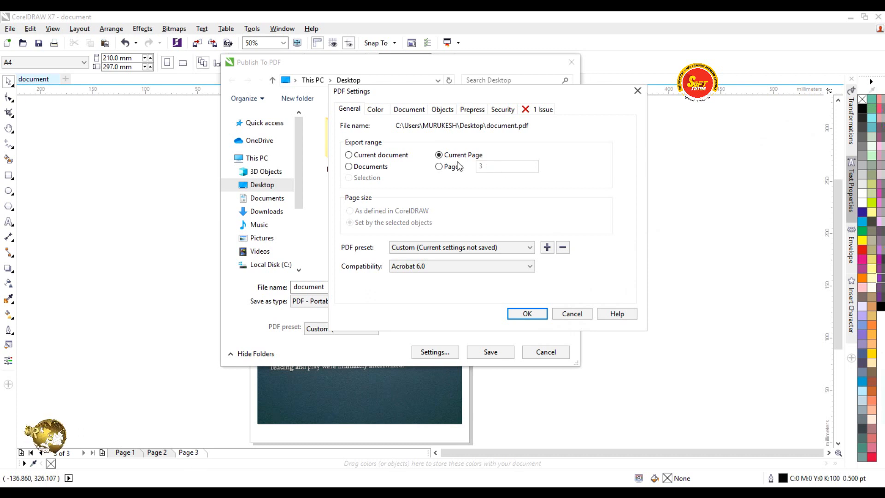
{"action": "left_click", "coordinate": [444, 167]}
{"action": "double_click", "coordinate": [504, 166]}
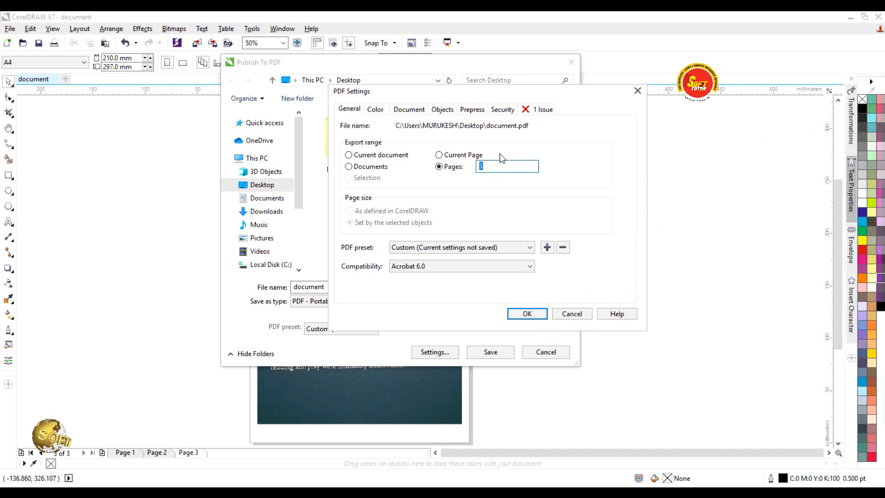
{"action": "left_click", "coordinate": [349, 155]}
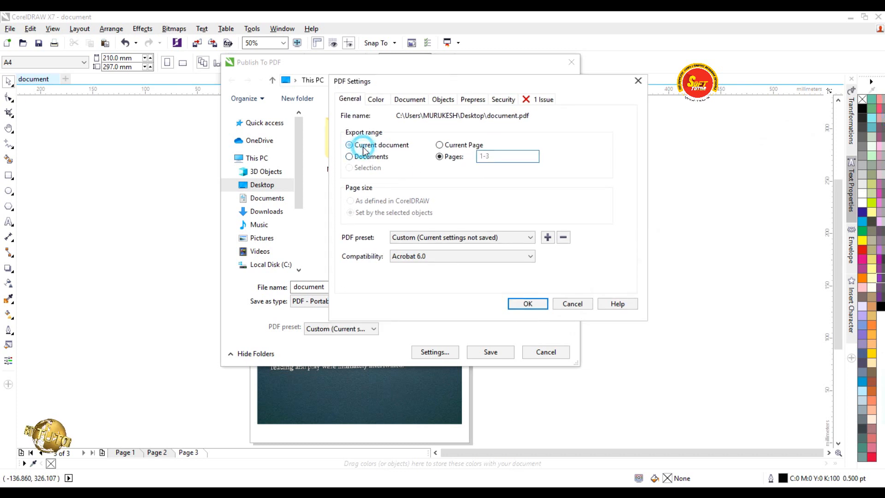
{"action": "left_click_drag", "start_coordinate": [434, 91], "coordinate": [412, 92]}
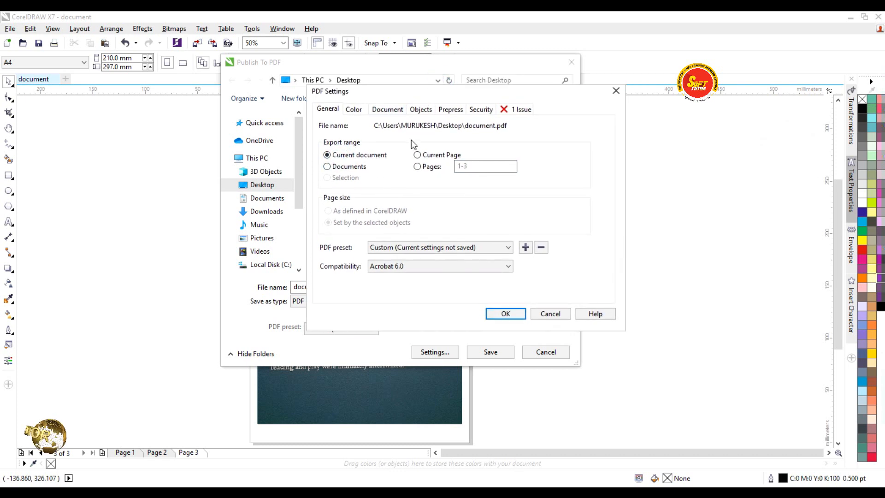
Review the PDF's color and document settings and set the JPEG quality for bitmap compression to 11.
{"action": "left_click", "coordinate": [356, 111]}
{"action": "left_click", "coordinate": [389, 111]}
{"action": "left_click_drag", "start_coordinate": [350, 92], "coordinate": [334, 98]}
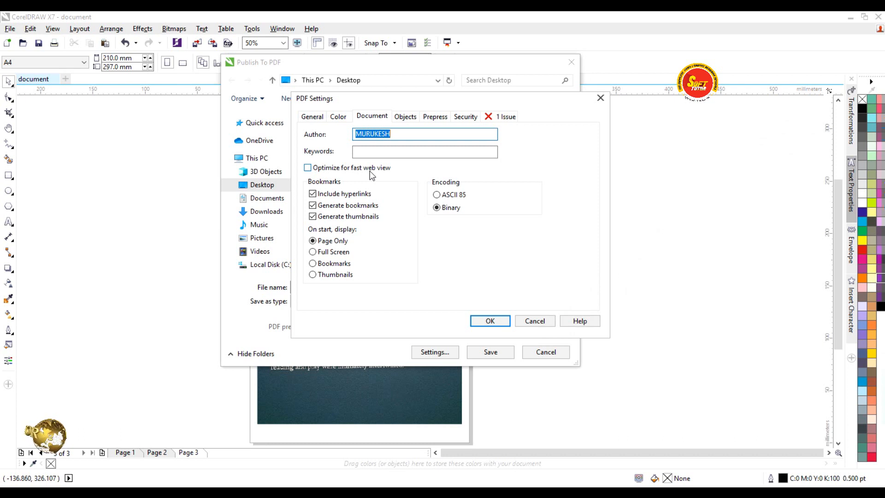
{"action": "left_click", "coordinate": [404, 115]}
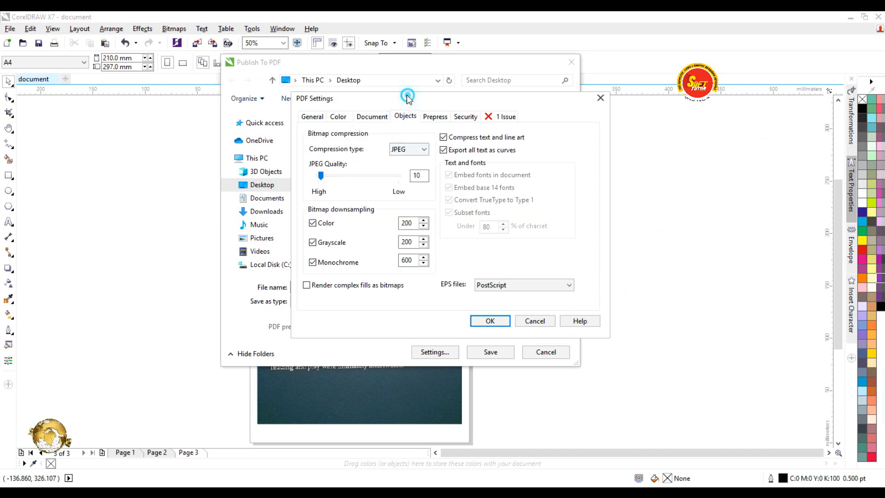
{"action": "left_click_drag", "start_coordinate": [408, 97], "coordinate": [403, 95]}
{"action": "mouse_move", "coordinate": [317, 173]}
{"action": "left_mouse_down"}
{"action": "mouse_move", "coordinate": [367, 175]}
{"action": "mouse_move", "coordinate": [314, 179]}
{"action": "left_mouse_up"}
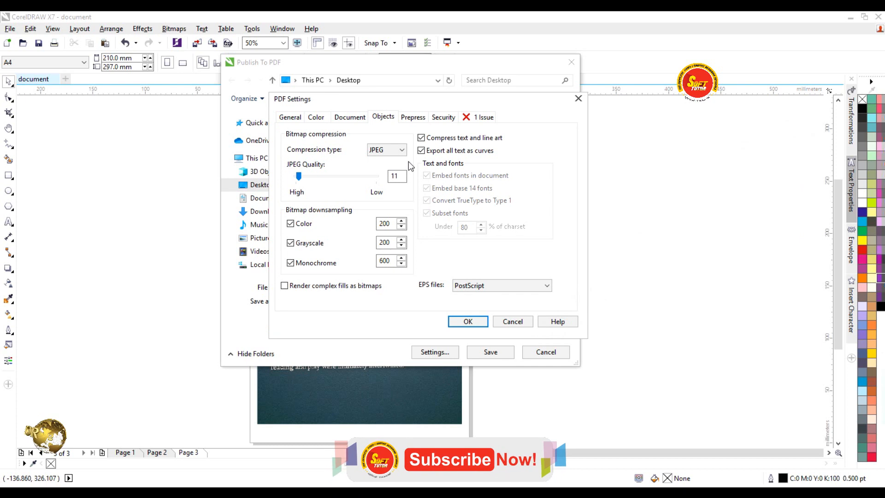
Protect the PDF with an open password, filling in the password and its confirmation, and save the PDF to the Desktop.
{"action": "left_click", "coordinate": [441, 116]}
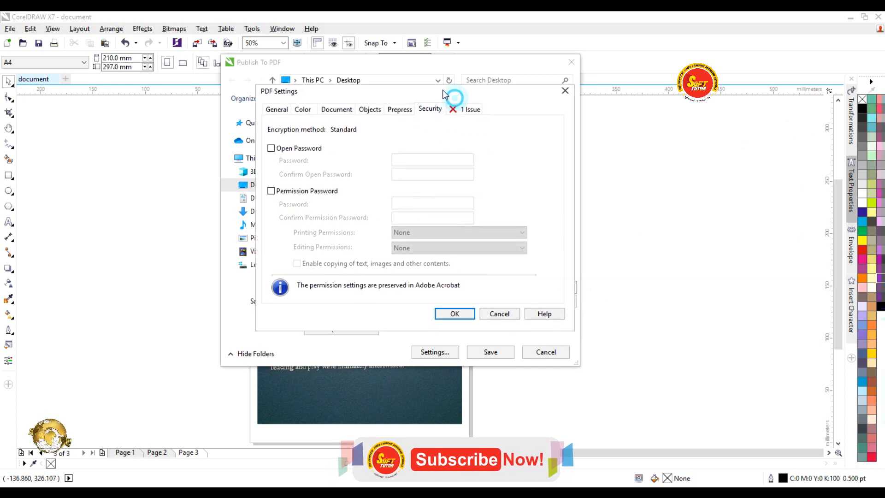
{"action": "left_click", "coordinate": [271, 147]}
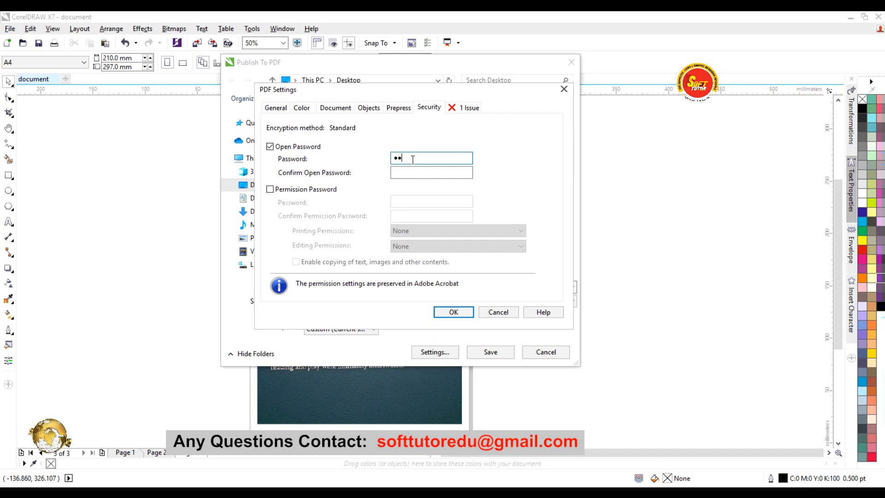
{"action": "left_click", "coordinate": [430, 173]}
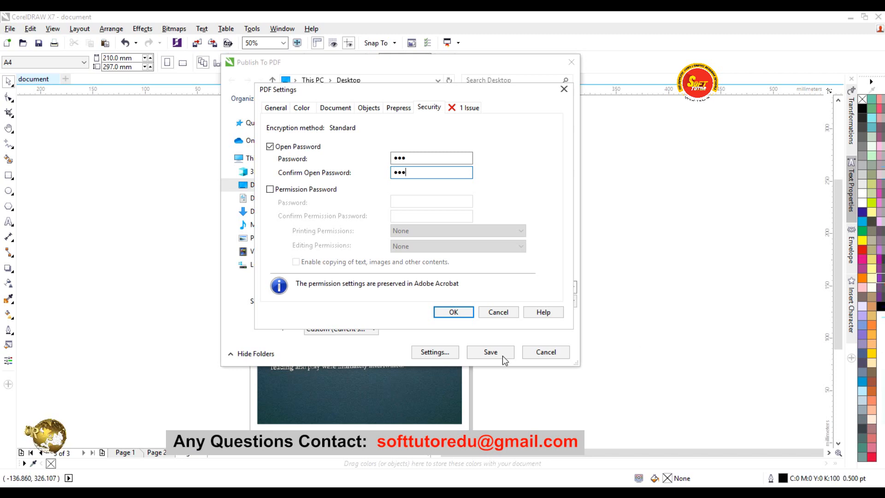
{"action": "left_click", "coordinate": [457, 314]}
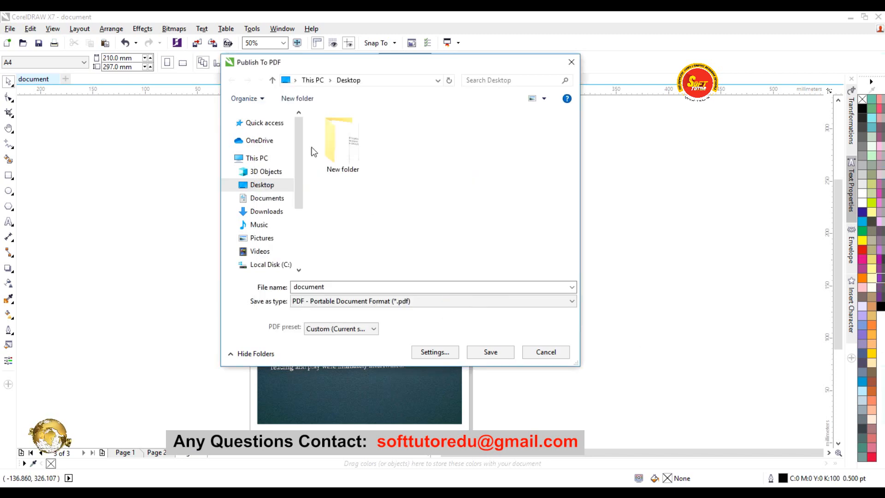
{"action": "left_click", "coordinate": [490, 353]}
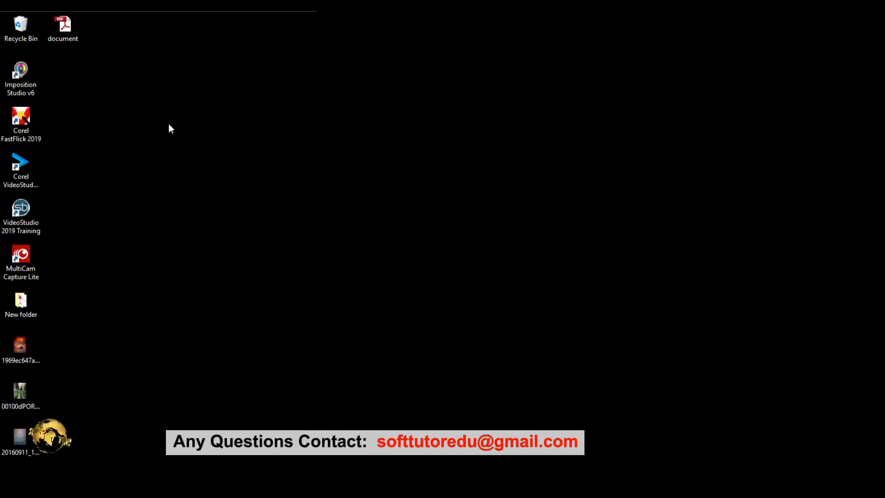
Open the published document.pdf from the Desktop in Adobe Reader and try an arbitrary document open password.
{"action": "left_click", "coordinate": [67, 27]}
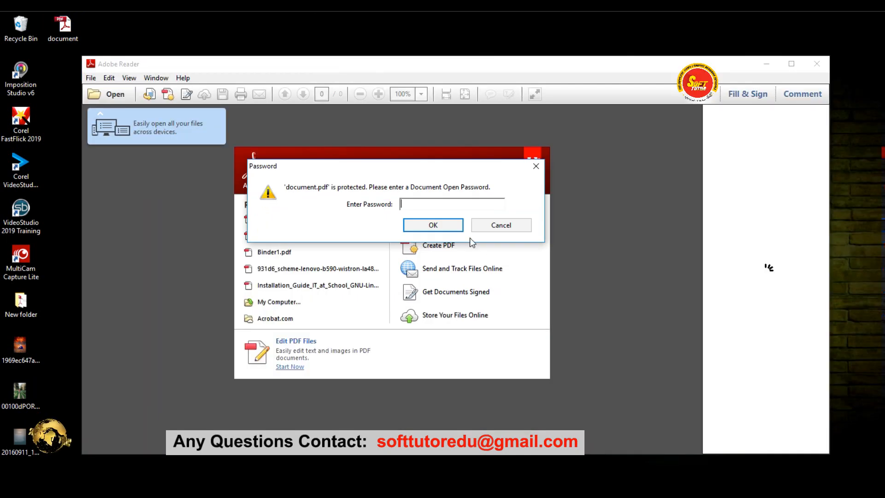
{"action": "left_click_drag", "start_coordinate": [400, 164], "coordinate": [413, 167]}
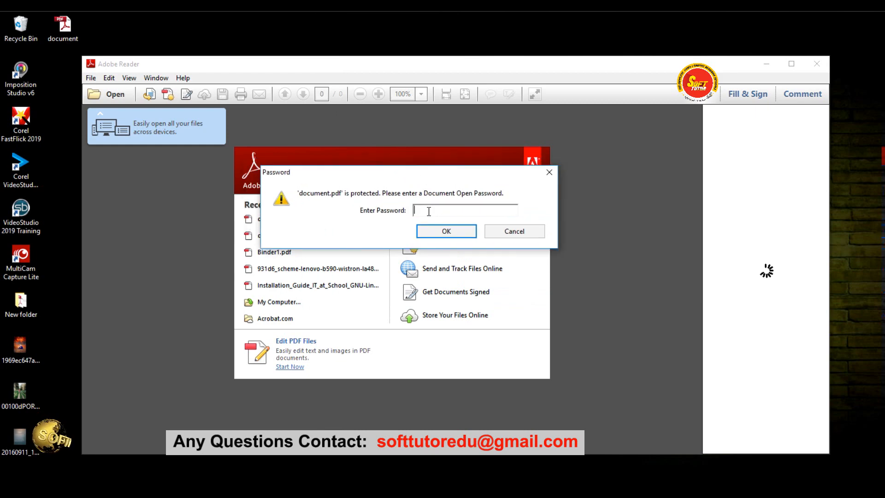
{"action": "type", "text": "***********"}
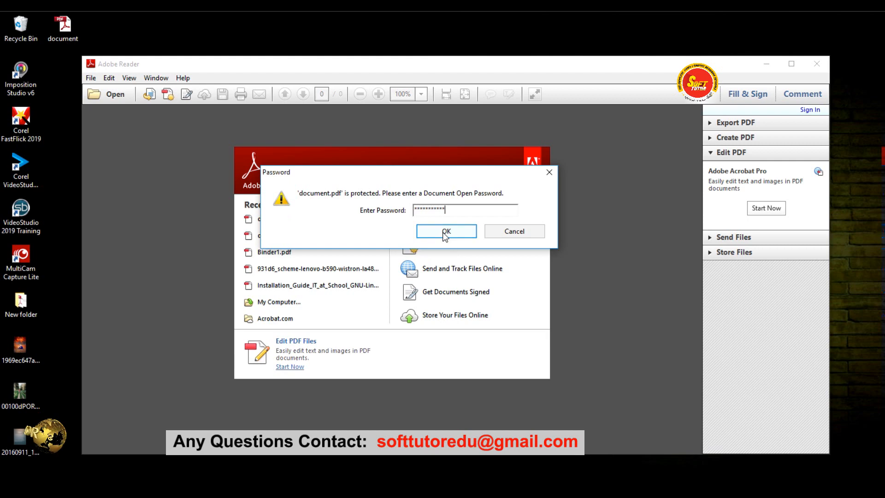
{"action": "left_click", "coordinate": [445, 236]}
{"action": "left_click", "coordinate": [609, 286]}
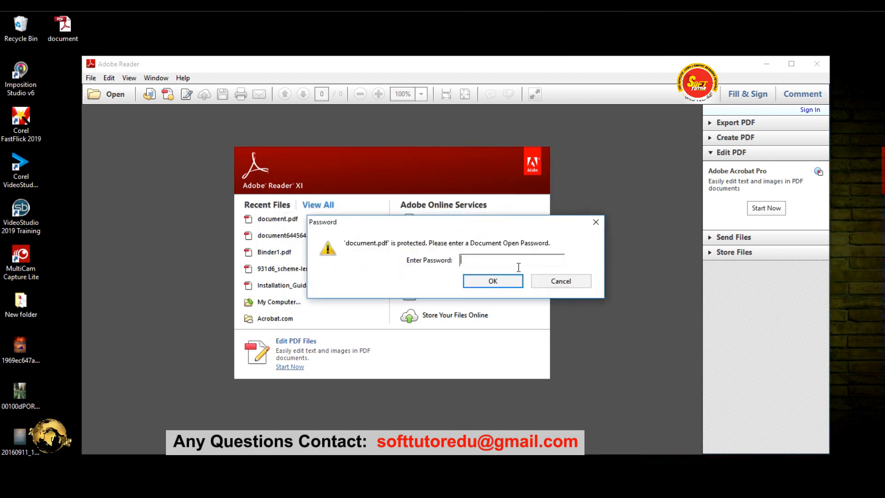
Unlock document.pdf by entering the document open password.
{"action": "type", "text": "*"}
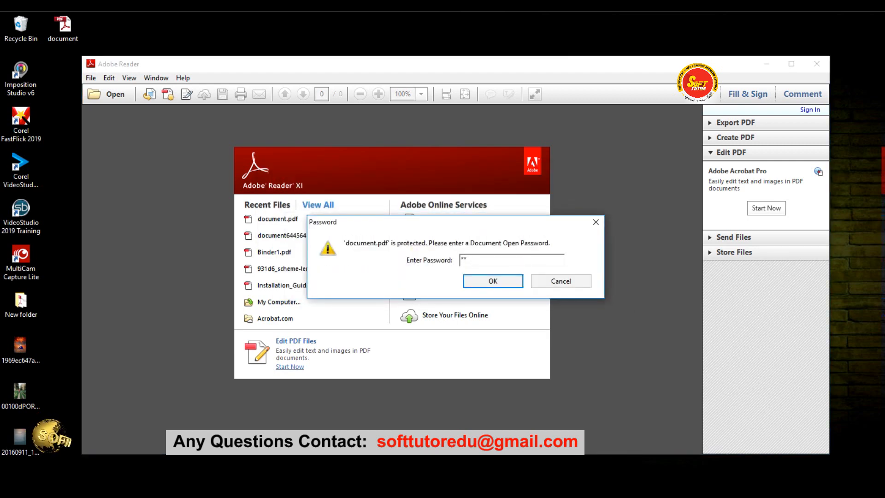
{"action": "type", "text": "**"}
{"action": "left_click", "coordinate": [489, 281]}
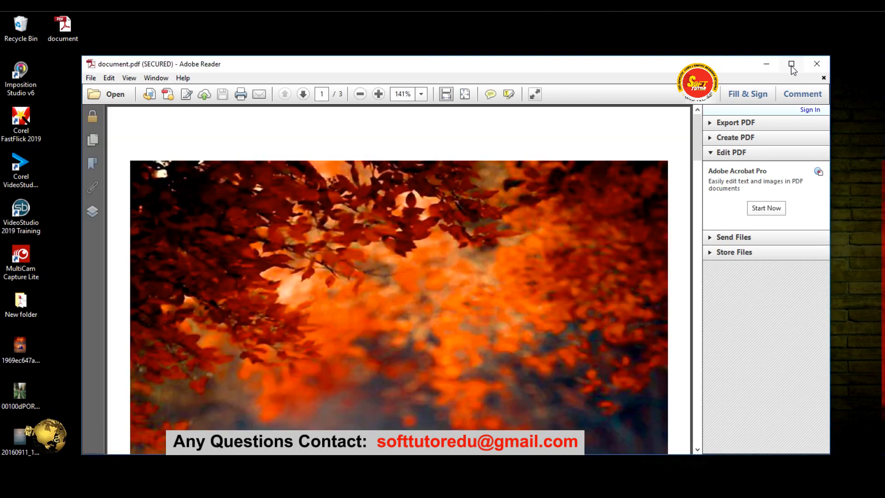
Examine the autumn photo on page 1 of the published PDF in a maximized window.
{"action": "left_click", "coordinate": [791, 65]}
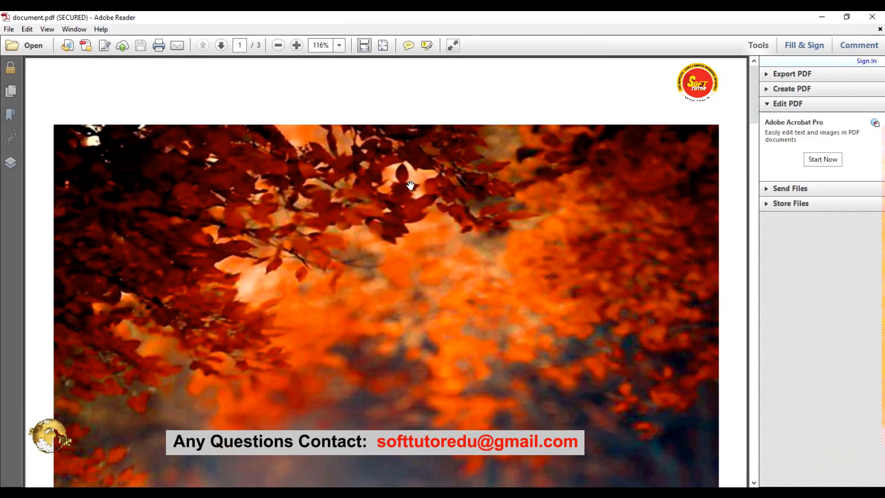
{"action": "scroll", "coordinate": [381, 164], "scroll_direction": "down", "scroll_amount": 1}
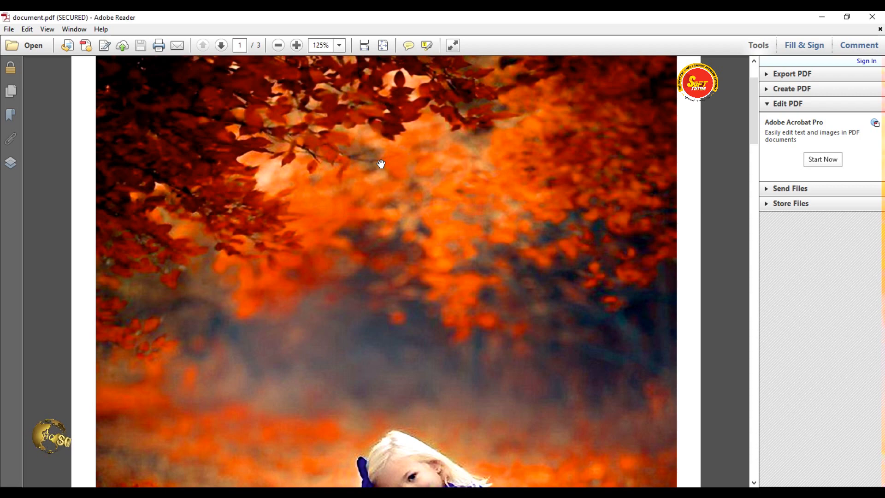
{"action": "scroll", "coordinate": [409, 275], "scroll_direction": "down", "scroll_amount": 5}
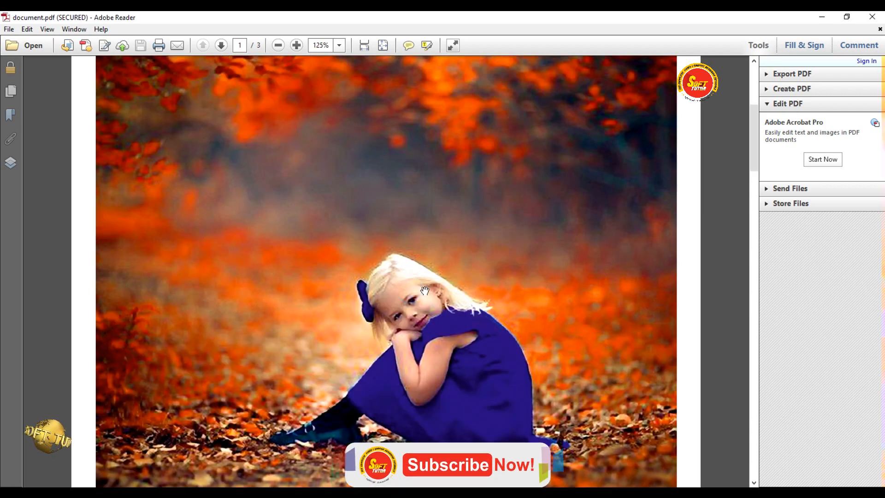
{"action": "scroll", "coordinate": [412, 200], "scroll_direction": "up", "scroll_amount": 4}
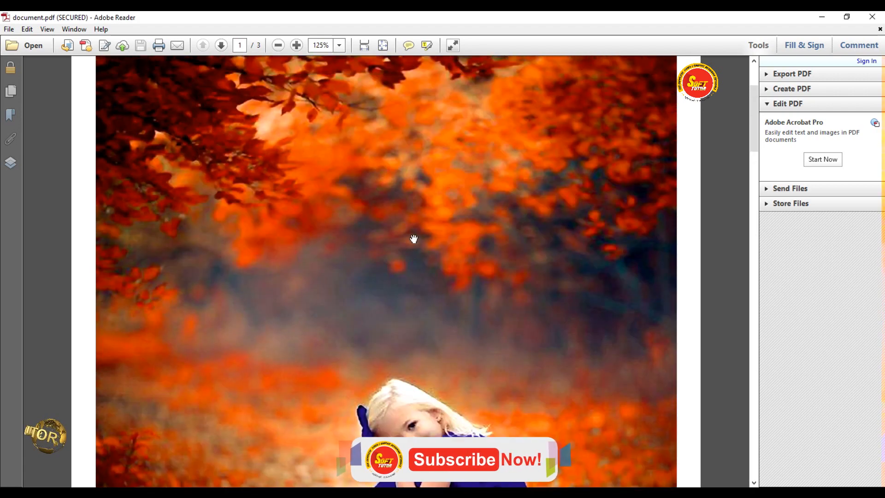